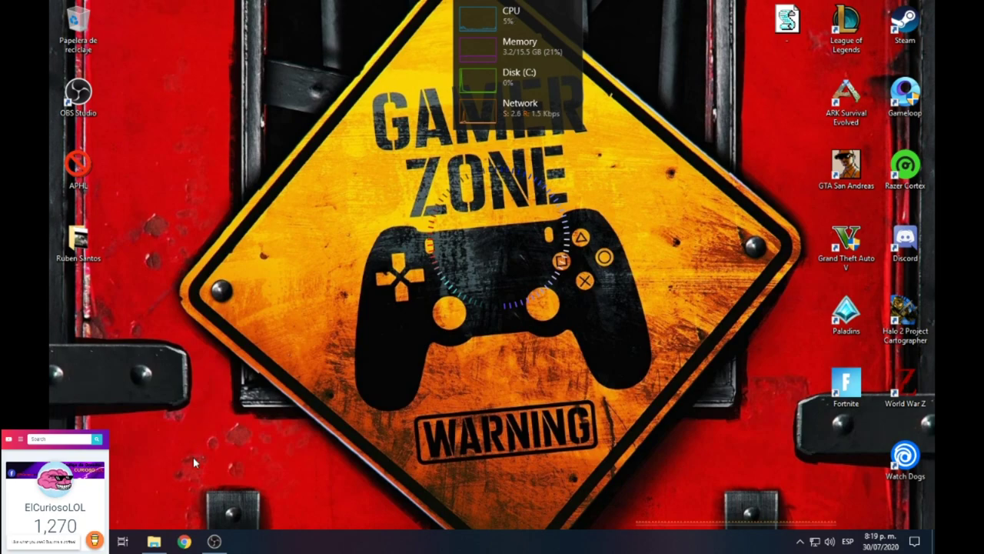
# - Open the browser, look up "call of duty" and go to the callofduty.com/es/warzone home page
pyautogui.click(184, 542)
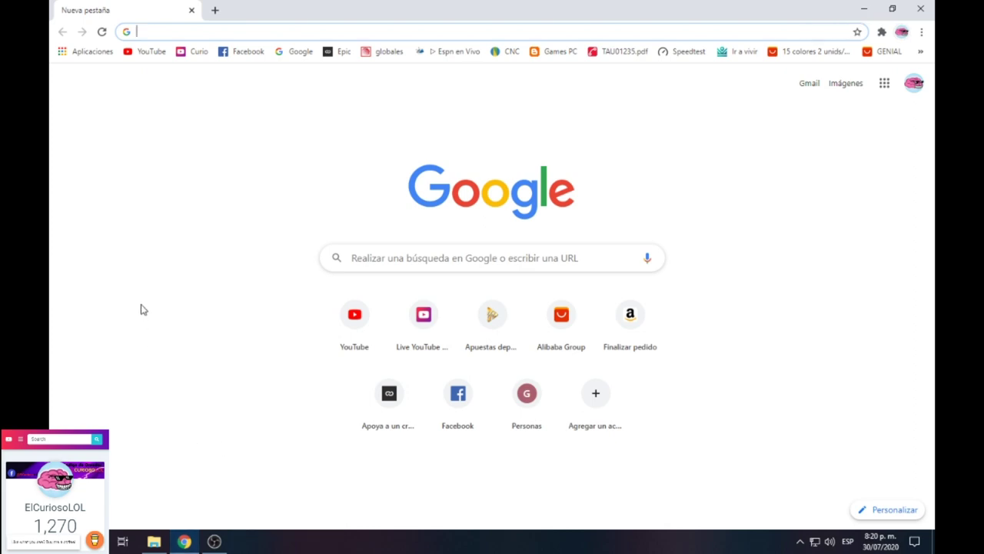
pyautogui.write('call of d')
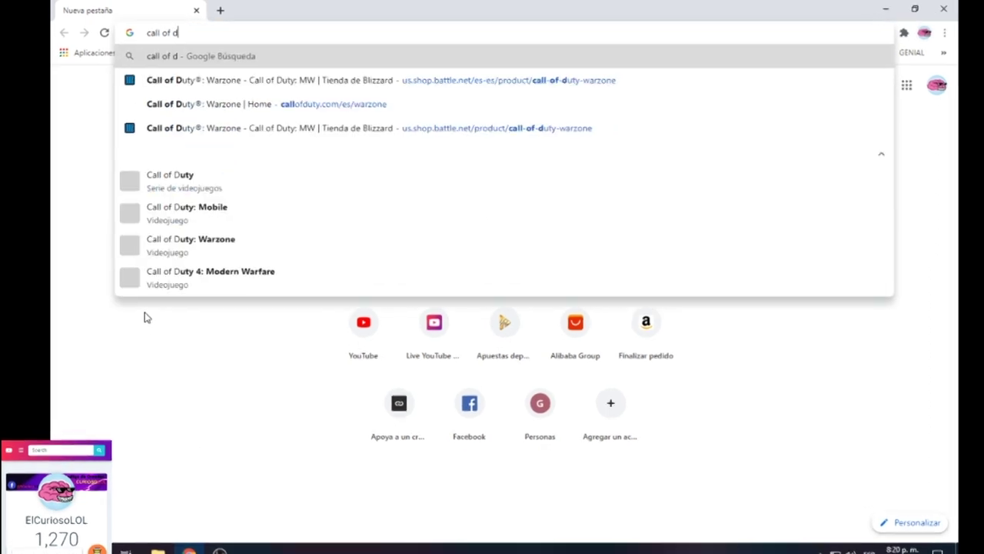
pyautogui.write('uty')
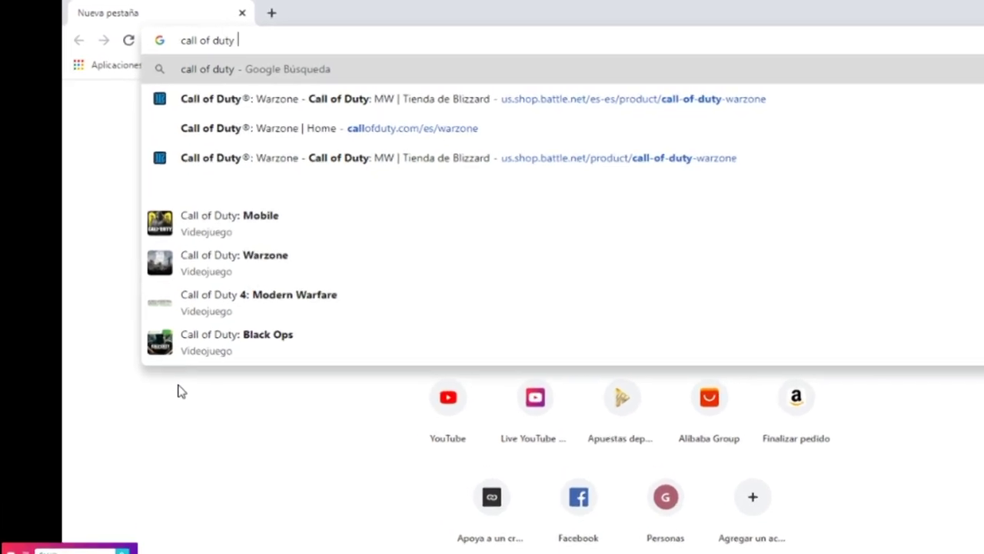
pyautogui.click(275, 128)
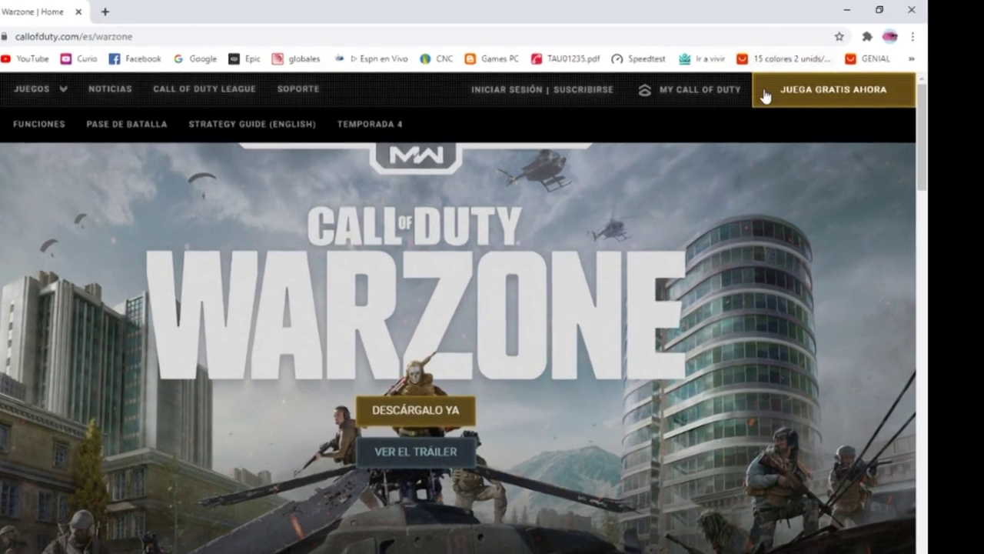
# - Choose to play free on the Blizzard Battle.net platform and download the Warzone installer from the shop page
pyautogui.click(765, 95)
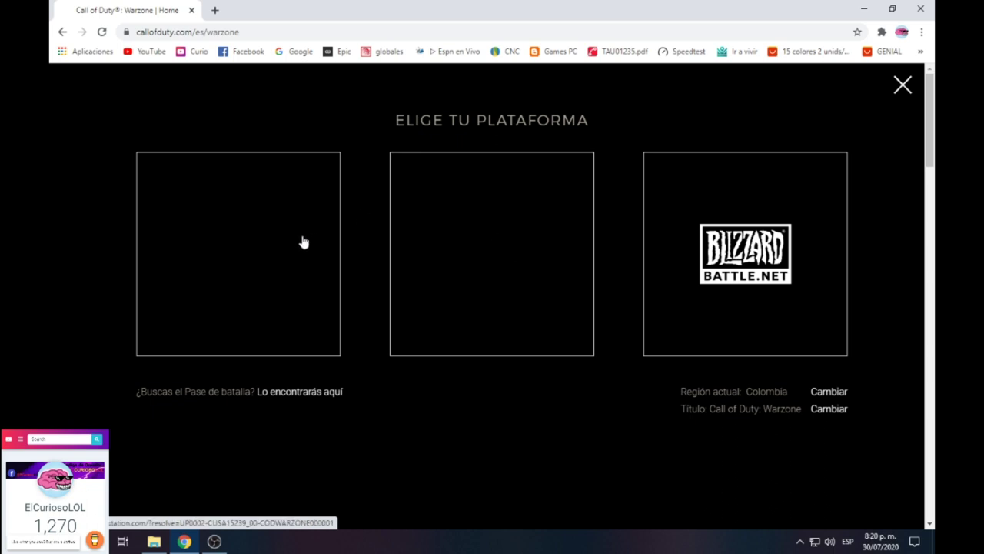
pyautogui.click(757, 290)
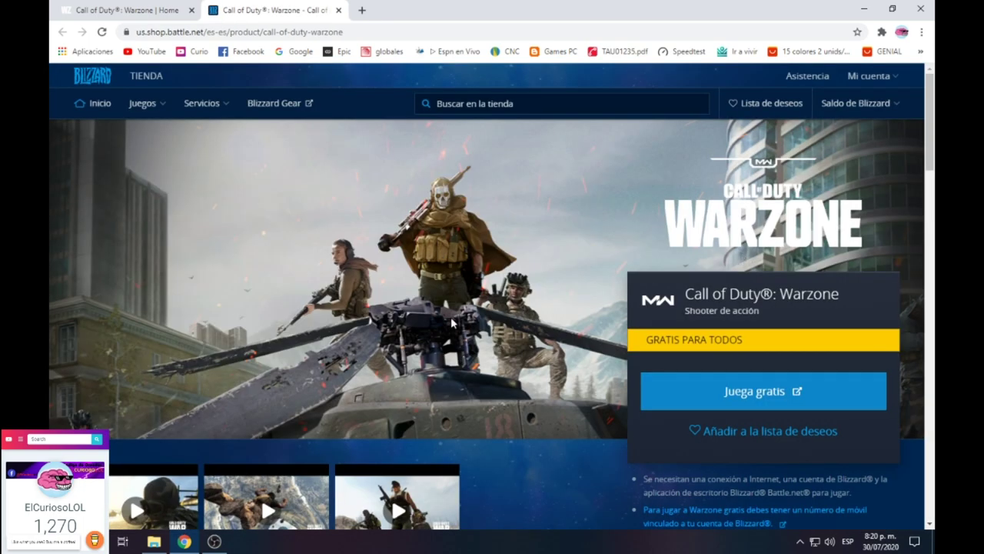
pyautogui.scroll(-8, 469, 300)
pyautogui.scroll(8, 508, 376)
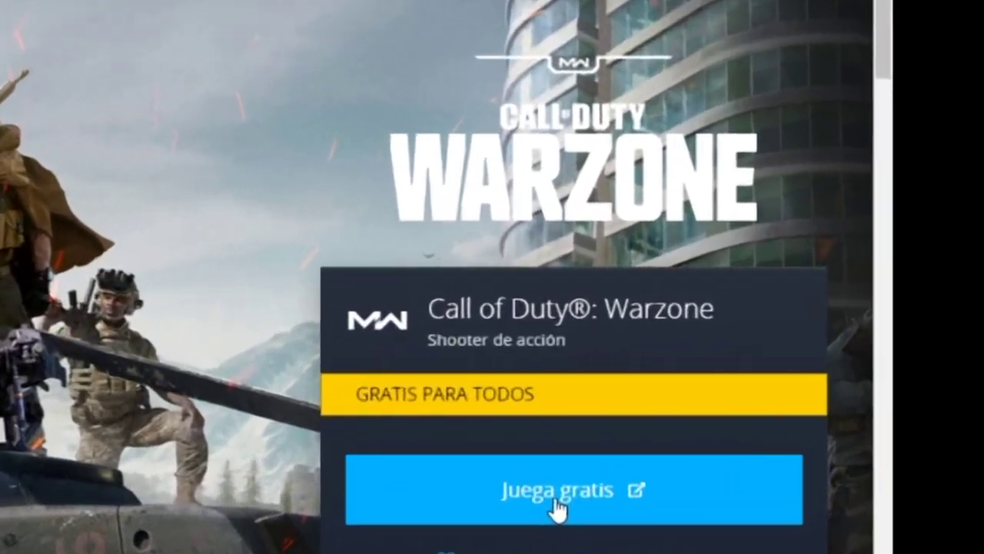
pyautogui.click(650, 458)
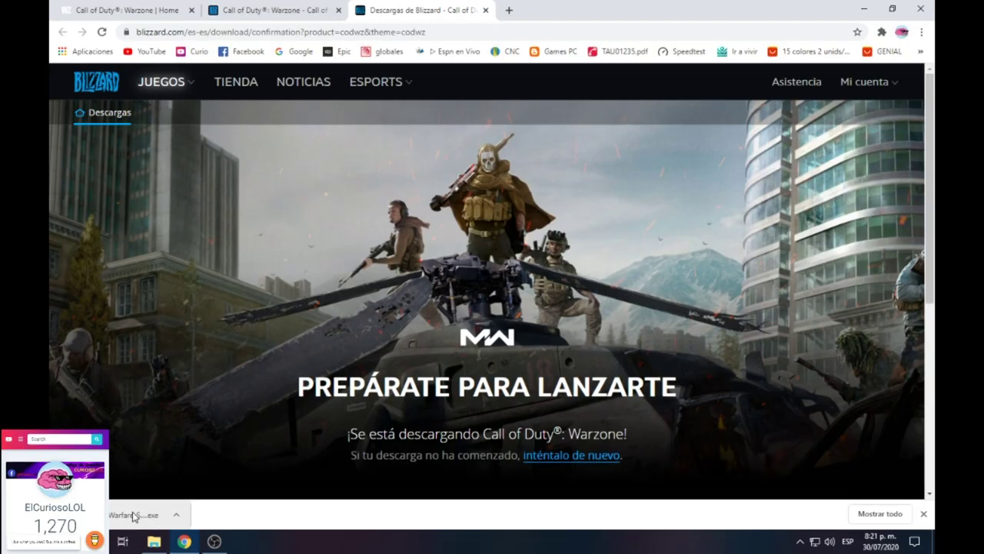
# - Show the downloaded installer in its folder and run Modern-Warfare-Setup (1), allowing it past the security warning
pyautogui.rightClick(217, 490)
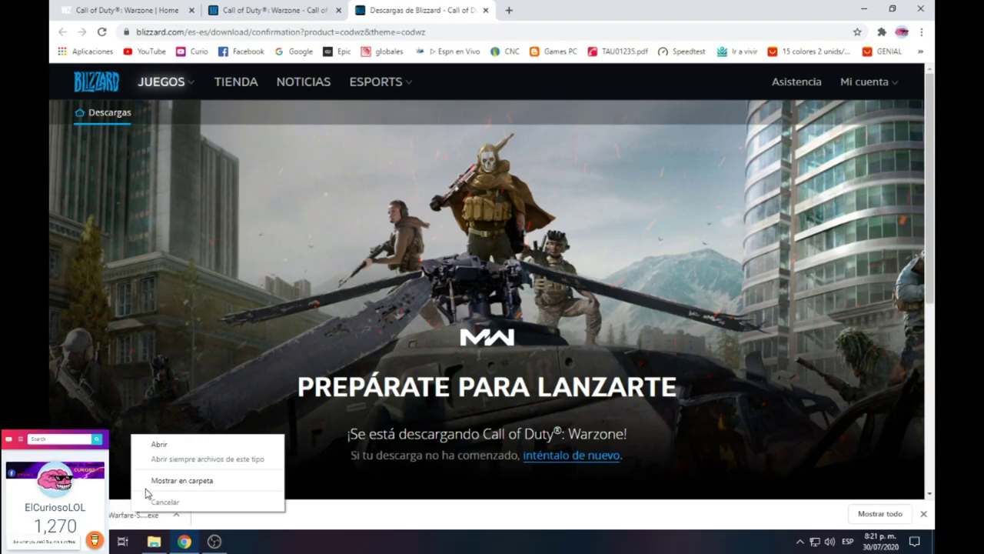
pyautogui.click(150, 480)
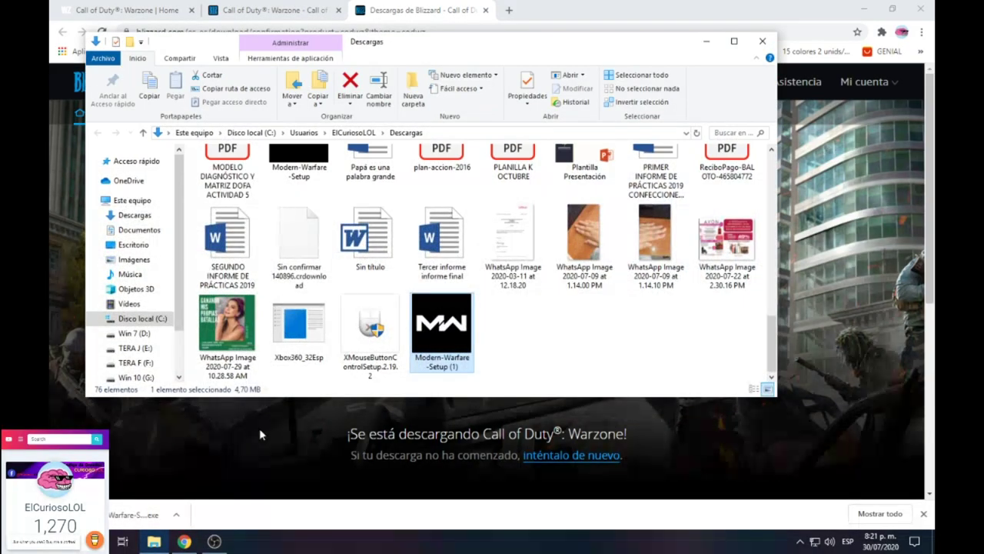
pyautogui.doubleClick(520, 47)
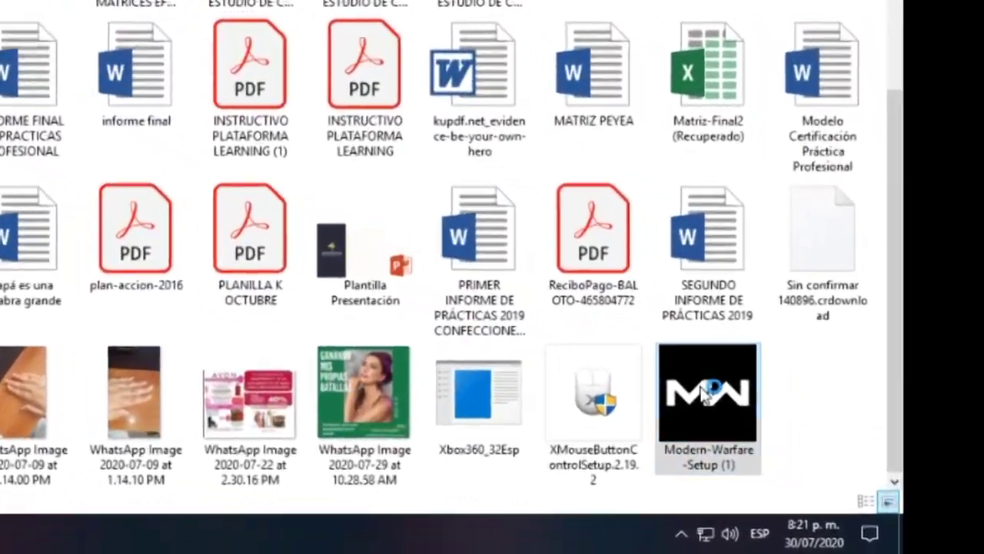
pyautogui.doubleClick(815, 456)
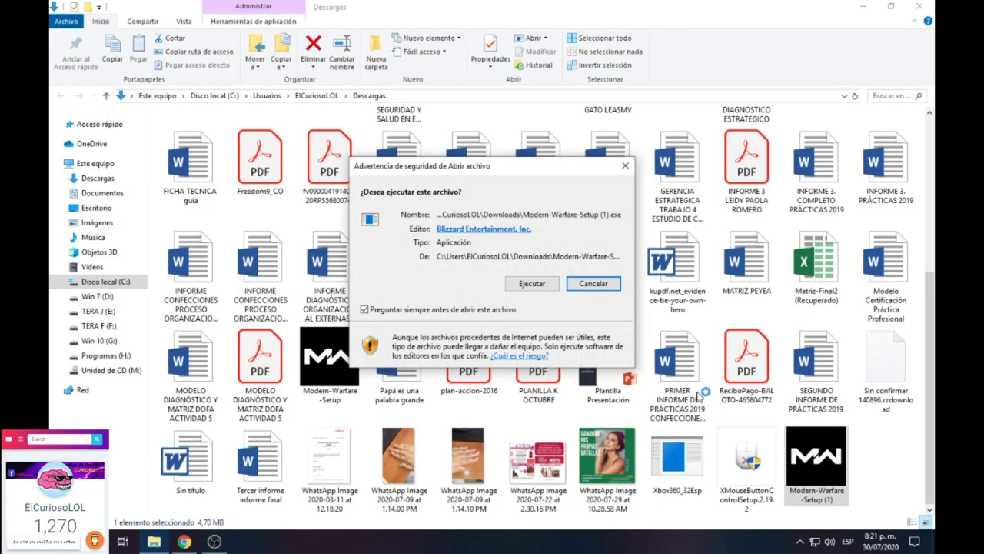
pyautogui.click(532, 283)
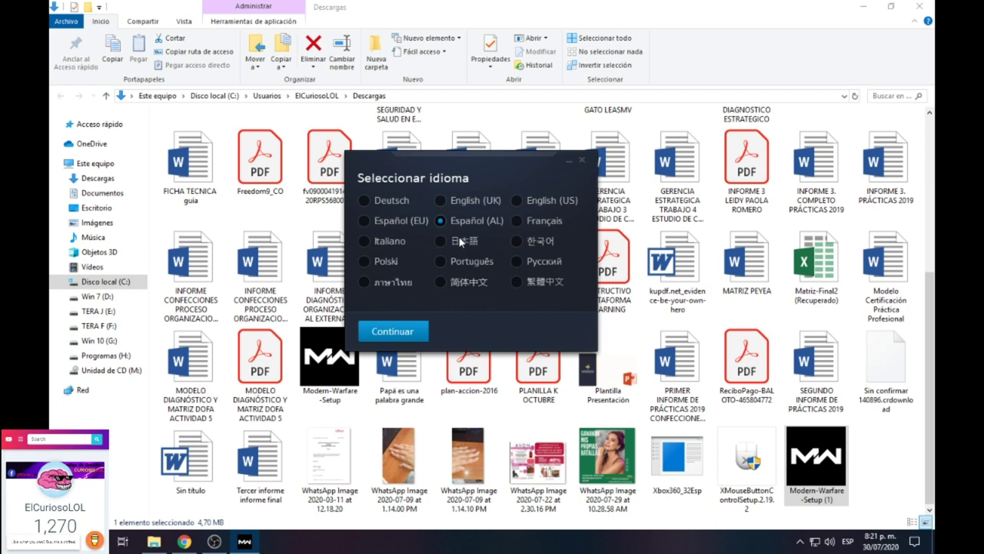
pyautogui.click(439, 200)
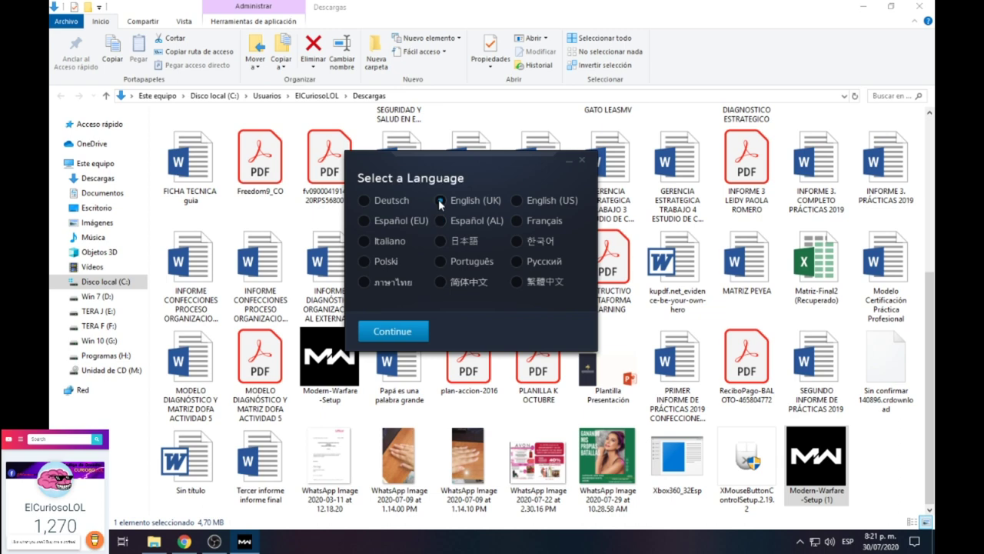
pyautogui.click(363, 200)
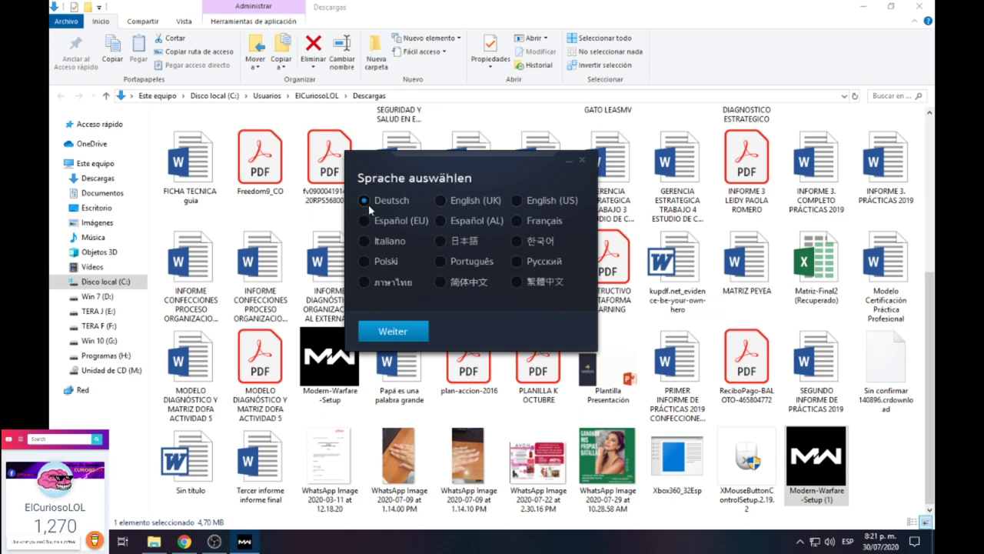
pyautogui.click(538, 223)
# - Set the setup language to Español (AL) and continue the installation
pyautogui.click(441, 220)
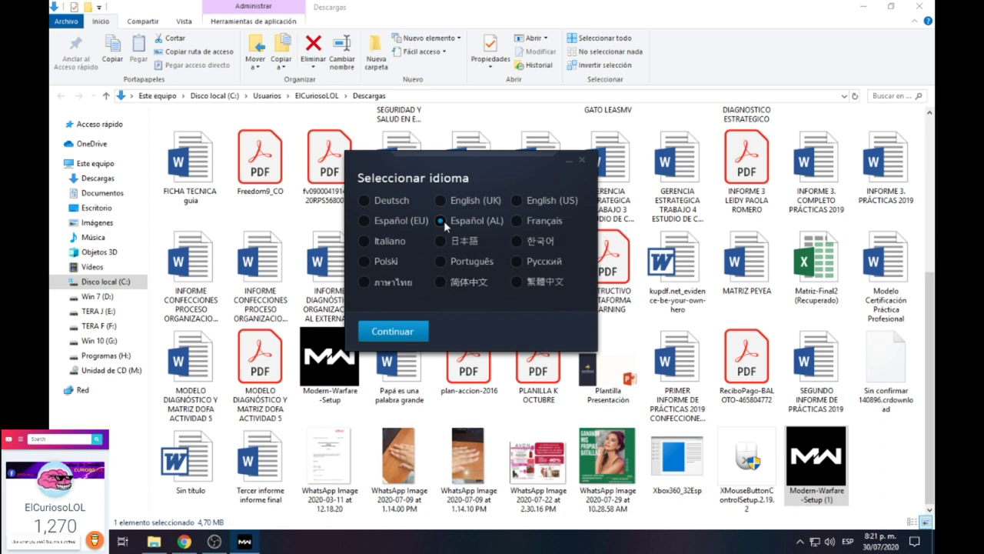
pyautogui.click(410, 337)
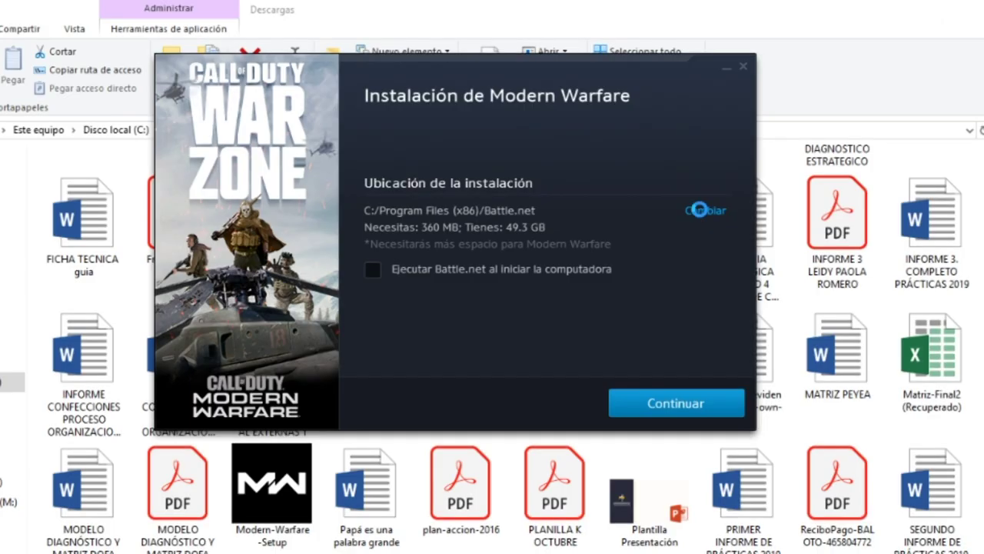
# - Start changing the installation location and browse to the TERA F (F:) drive
pyautogui.click(647, 155)
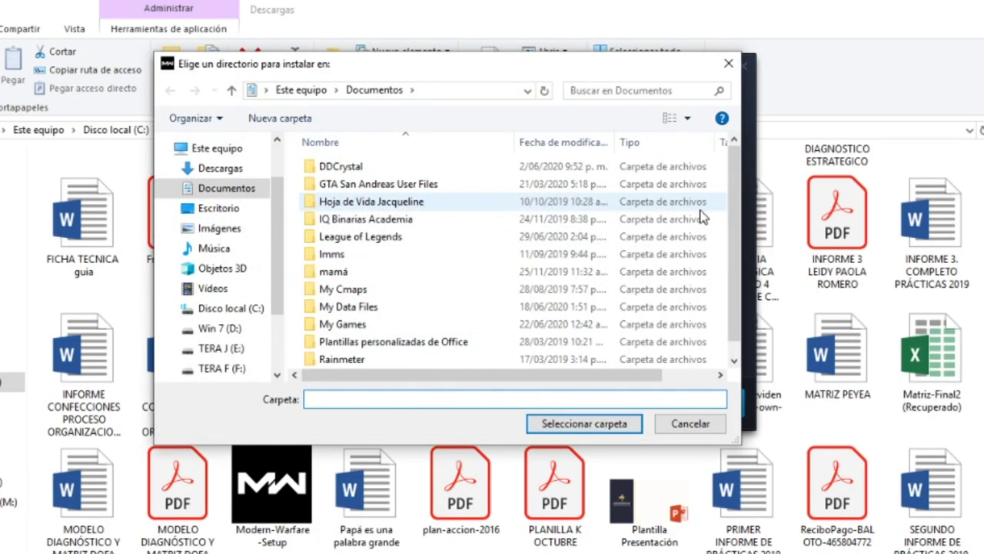
pyautogui.scroll(-1, 282, 238)
pyautogui.scroll(-1, 281, 253)
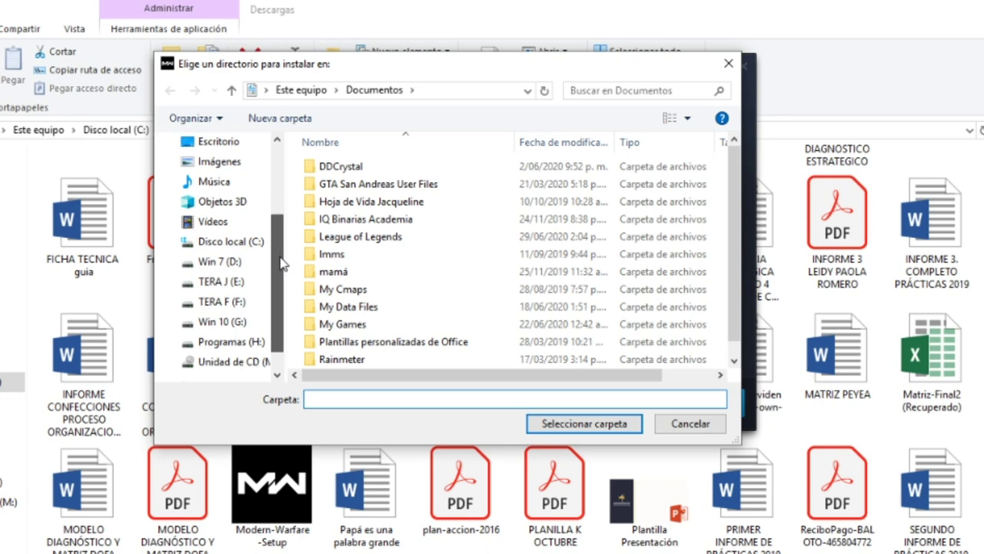
pyautogui.click(221, 281)
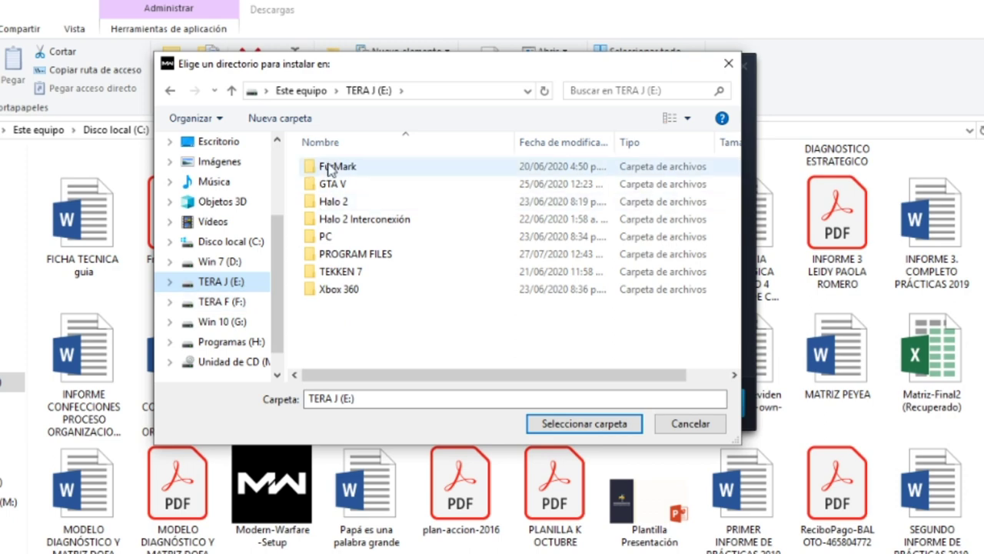
pyautogui.click(226, 302)
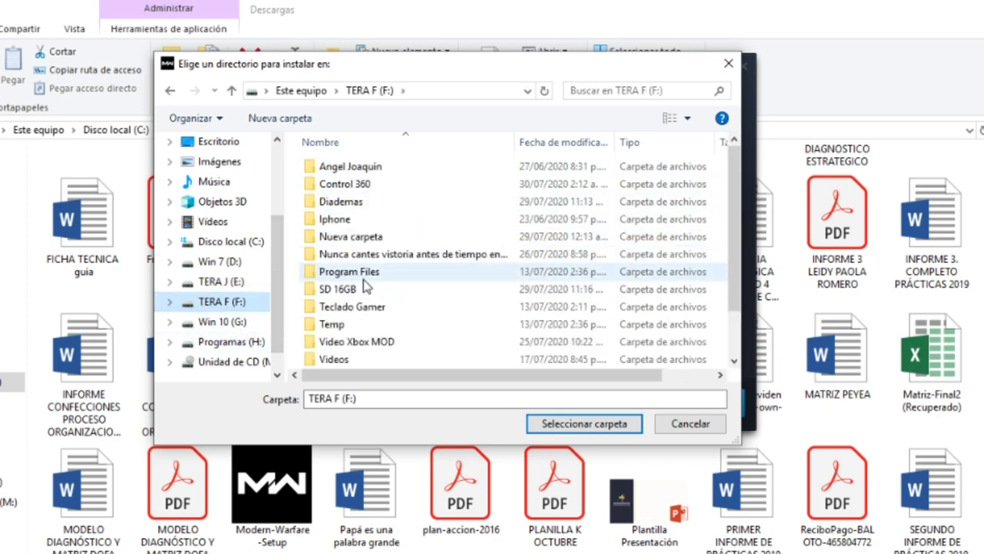
# - Select the Program Files folder on drive F: as the Battle.net installation location and continue the setup
pyautogui.scroll(-1, 369, 288)
pyautogui.scroll(-1, 372, 291)
pyautogui.scroll(1, 374, 290)
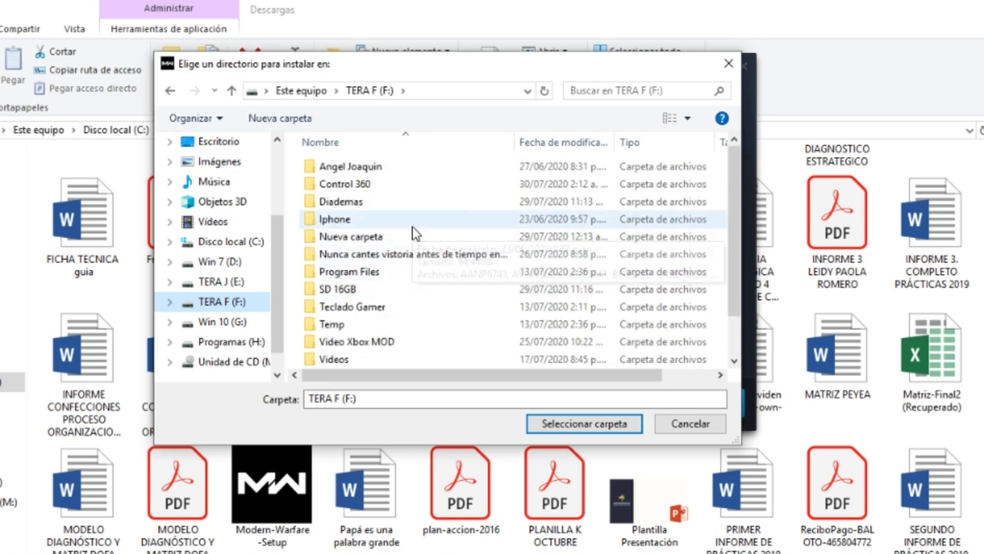
pyautogui.moveTo(413, 227)
pyautogui.doubleClick(385, 274)
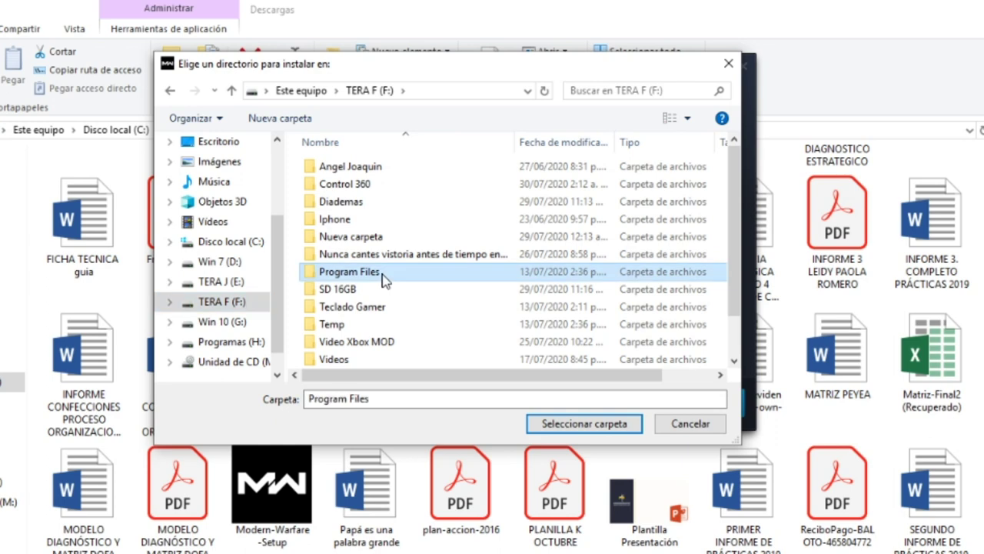
pyautogui.click(231, 90)
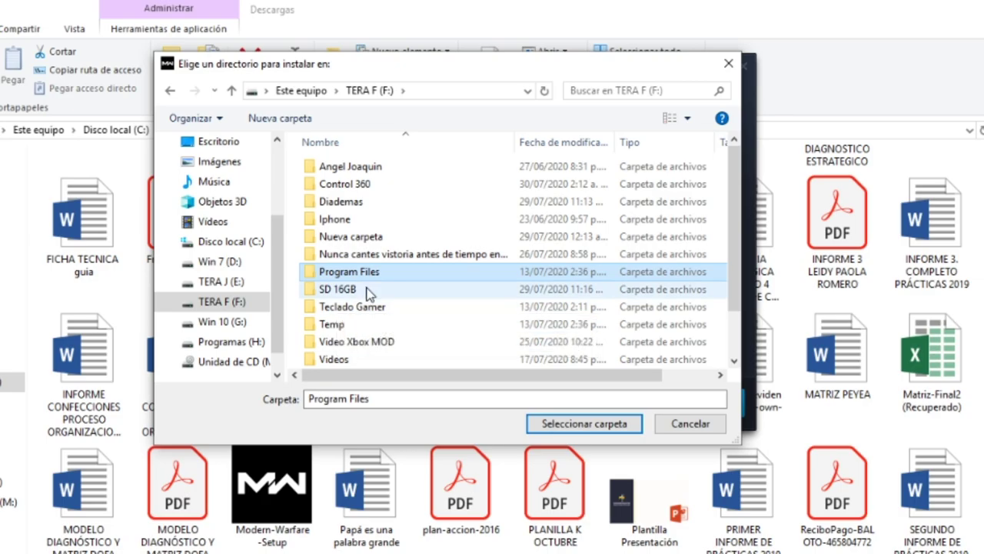
pyautogui.click(540, 423)
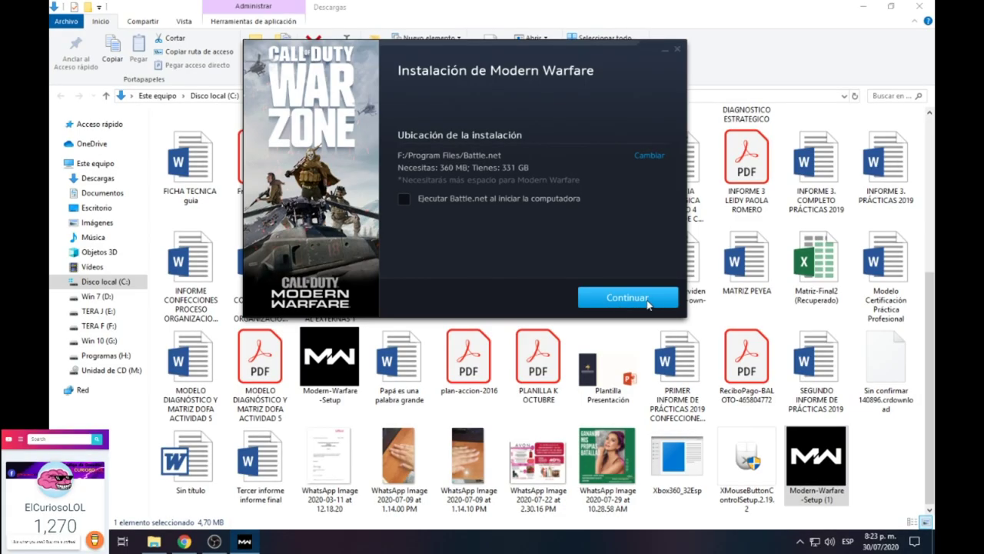
pyautogui.click(712, 428)
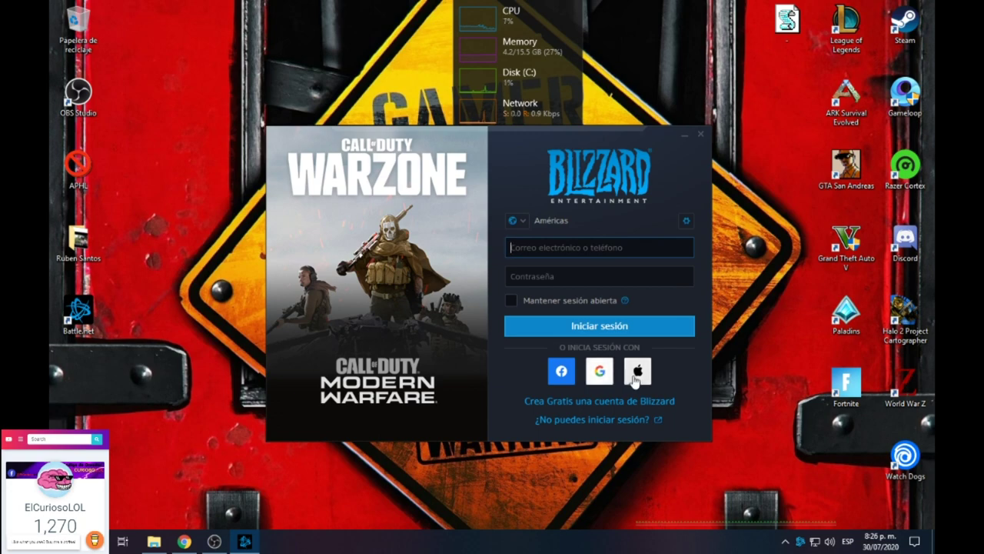
# - Sign in to Battle.net with a Google account and clear the prefilled name in the account creation form
pyautogui.click(602, 374)
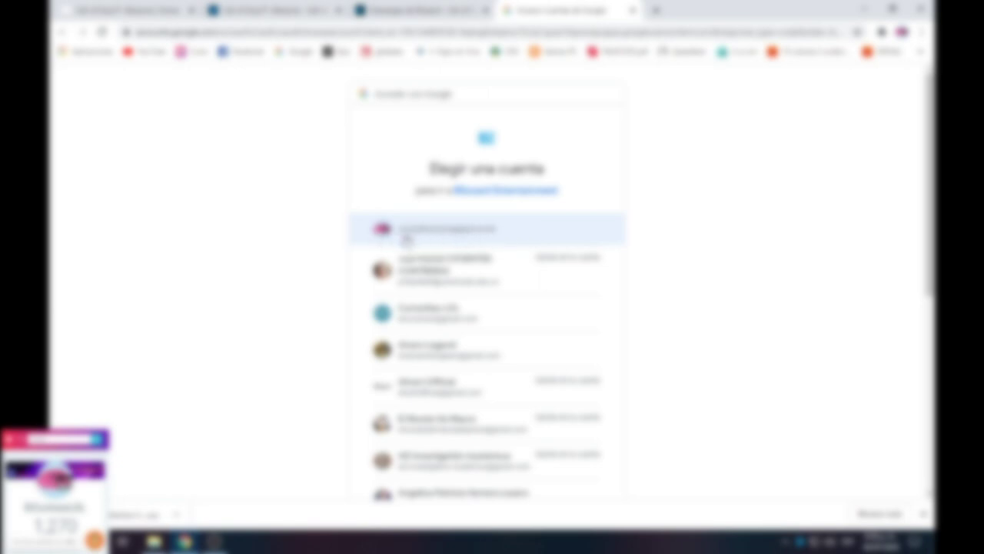
pyautogui.click(406, 238)
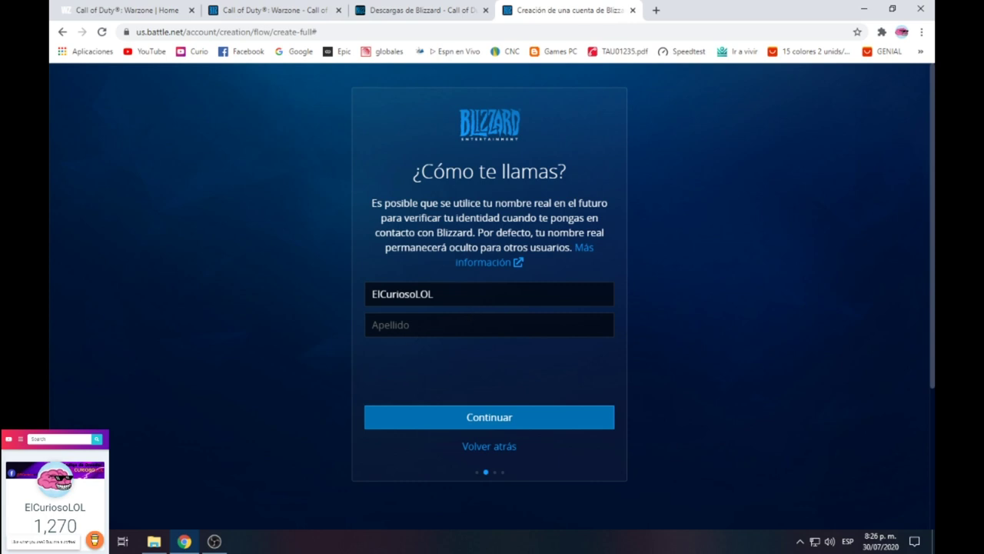
pyautogui.hotkey('shift', 'Tab')
pyautogui.press('BackSpace')
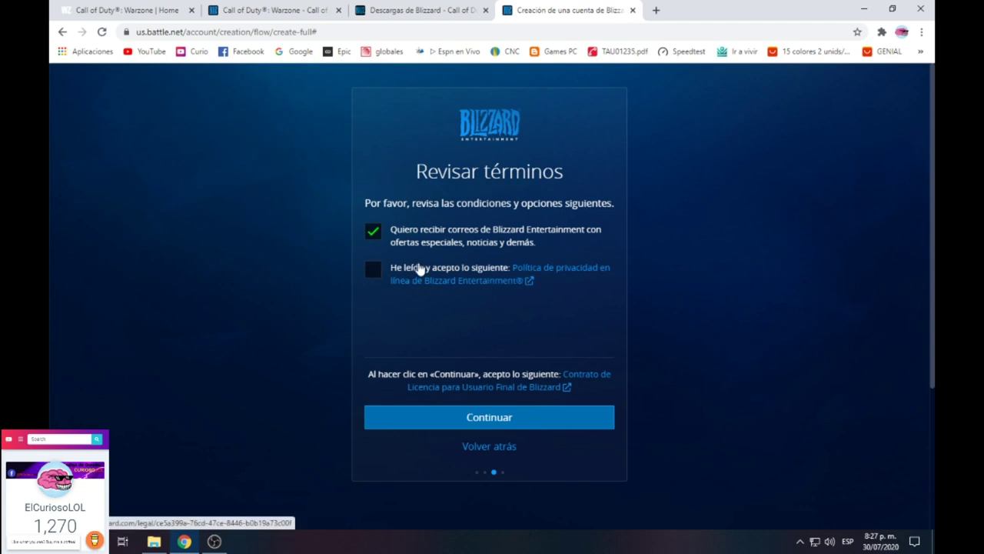
# - Accept the Blizzard online privacy policy, with promotional e-mails enabled, and submit the terms
pyautogui.click(375, 270)
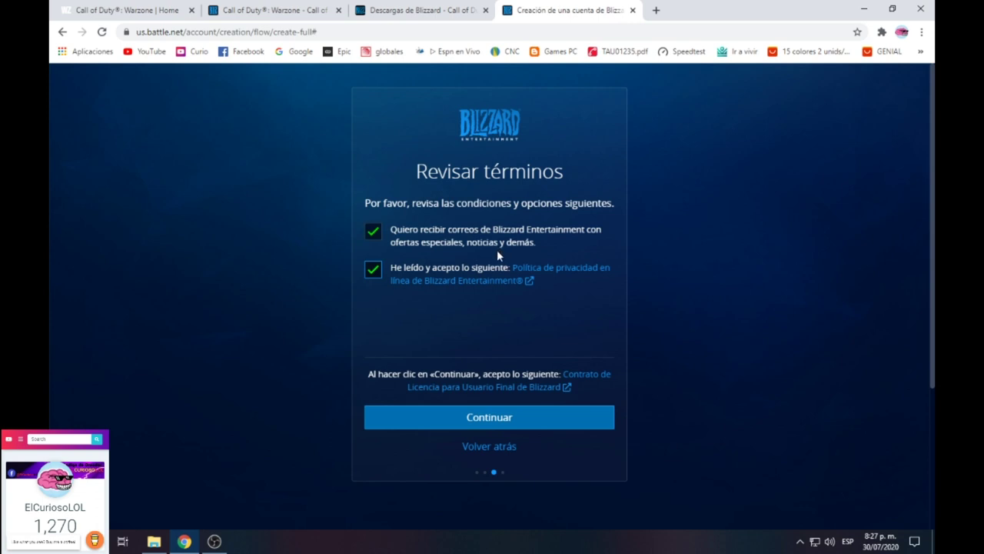
pyautogui.click(371, 234)
pyautogui.click(471, 422)
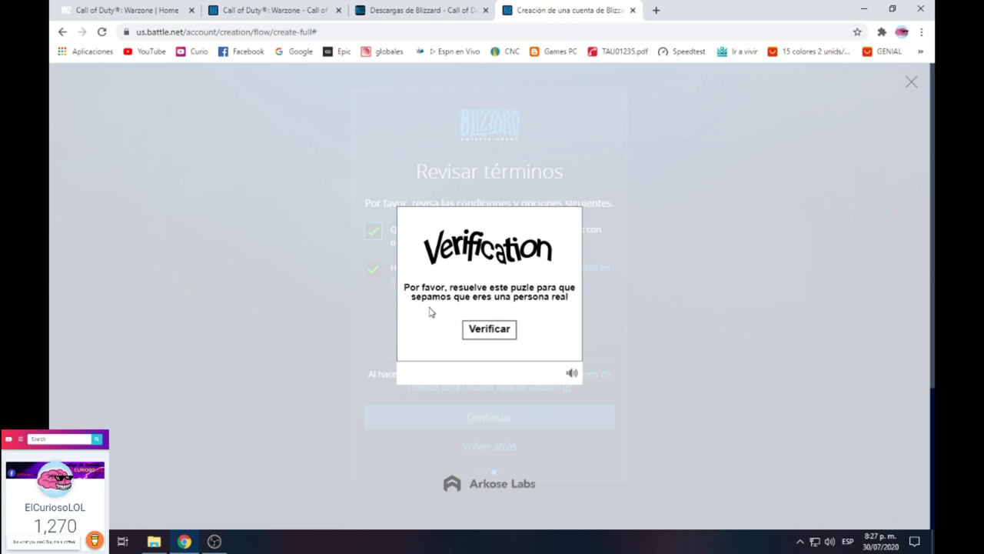
# - Try to pass the account verification by rotating the animal images until they are upright and submitting them
pyautogui.click(487, 331)
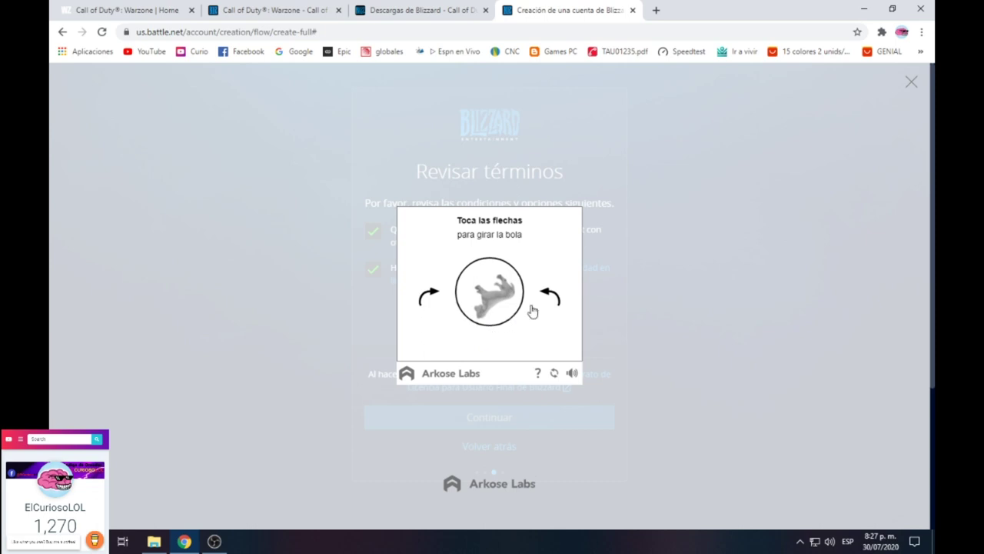
pyautogui.click(550, 296)
pyautogui.click(496, 349)
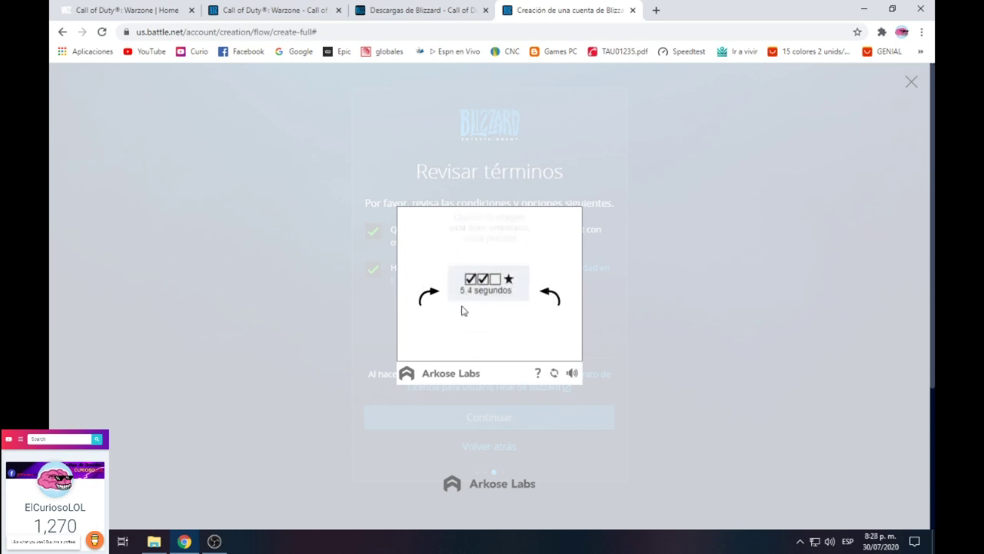
pyautogui.click(549, 300)
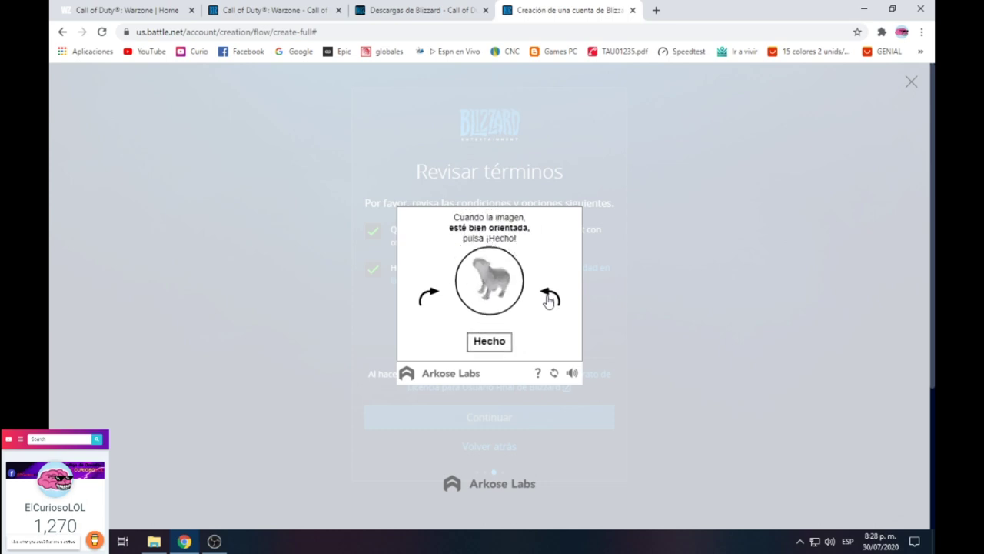
pyautogui.click(492, 344)
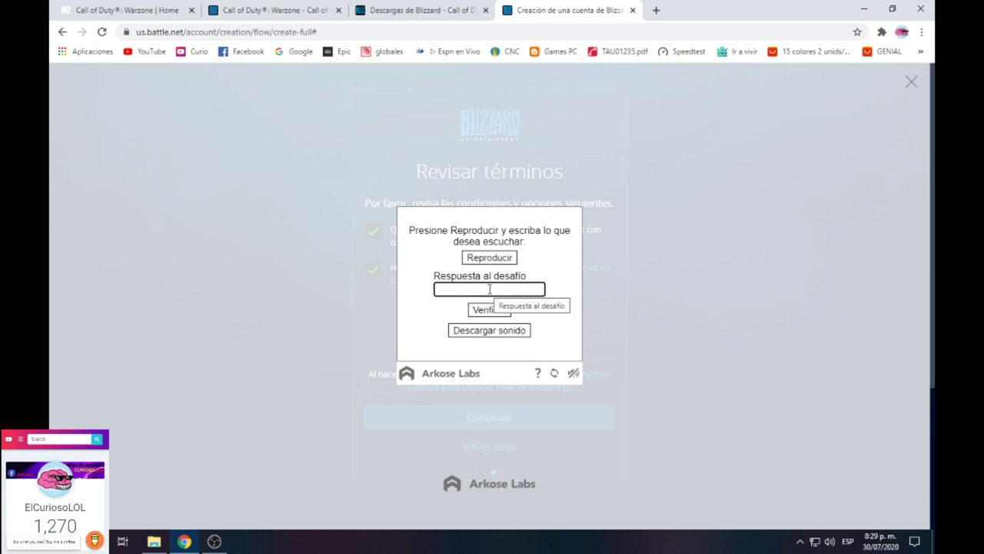
# - Play the audio challenge, enter the spoken verification code as the answer and submit it
pyautogui.click(486, 261)
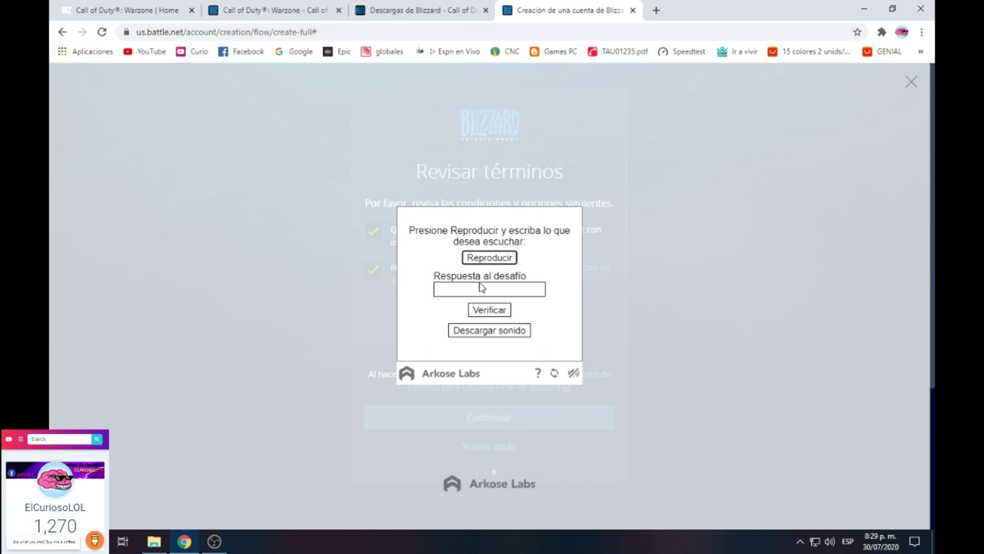
pyautogui.click(480, 285)
pyautogui.write('0716254')
pyautogui.click(488, 310)
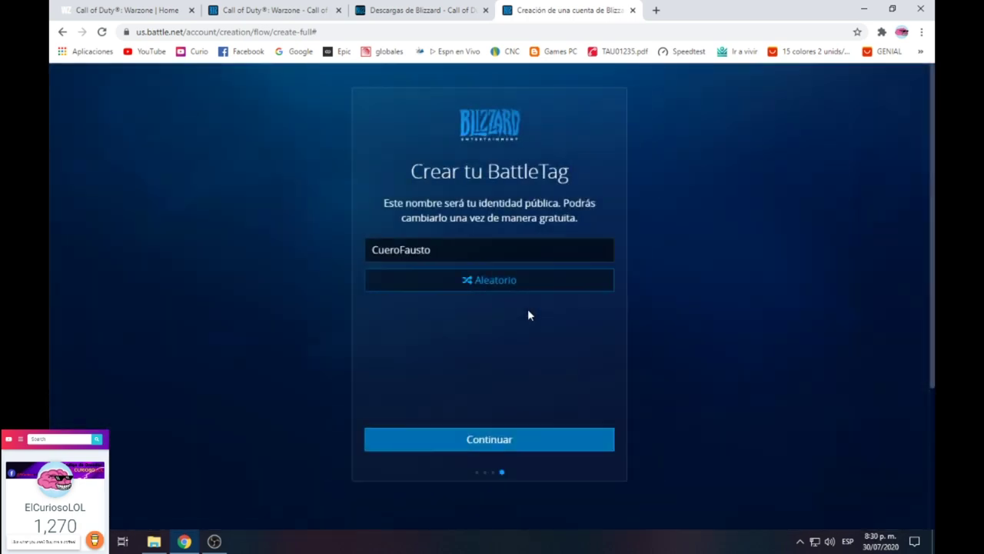
# - Replace the suggested BattleTag with ElCuriosoLOL and continue through the account creation confirmation
pyautogui.moveTo(446, 250); pyautogui.dragTo(324, 243)
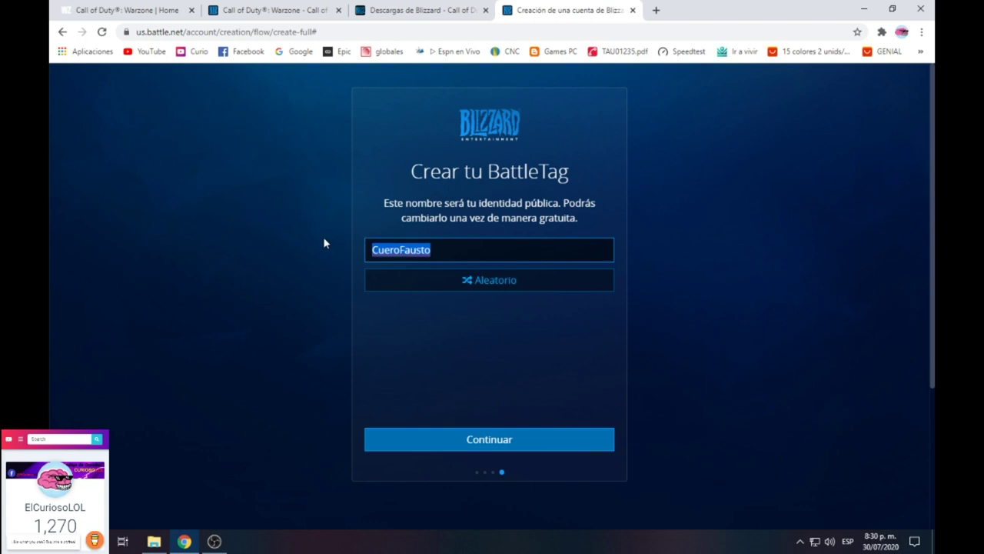
pyautogui.press('BackSpace')
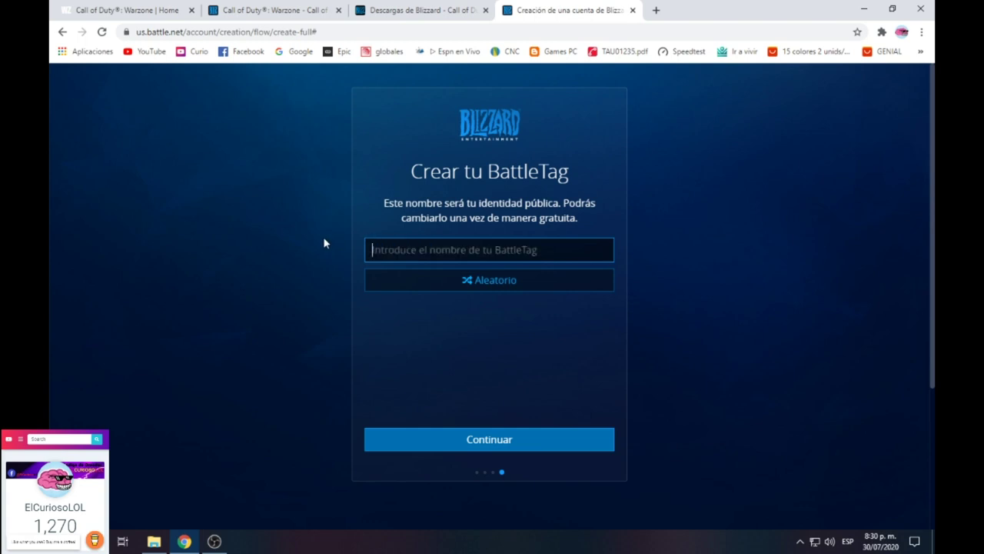
pyautogui.write('ElCuriosoLOL')
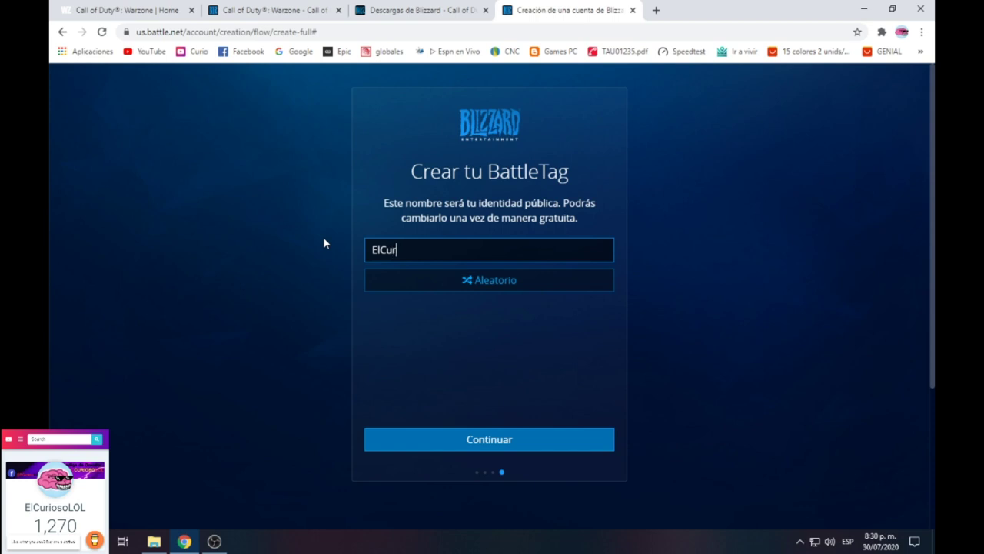
pyautogui.click(500, 444)
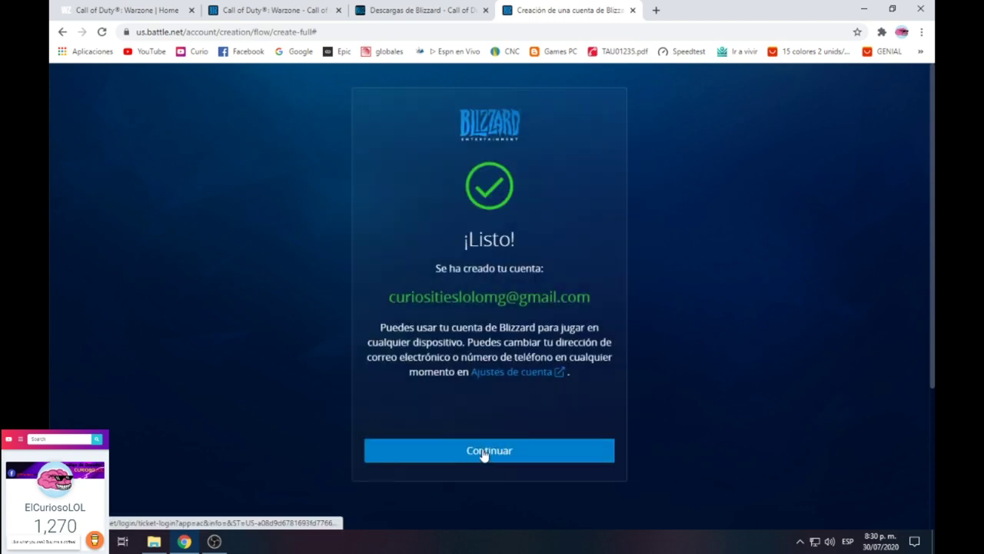
pyautogui.click(483, 452)
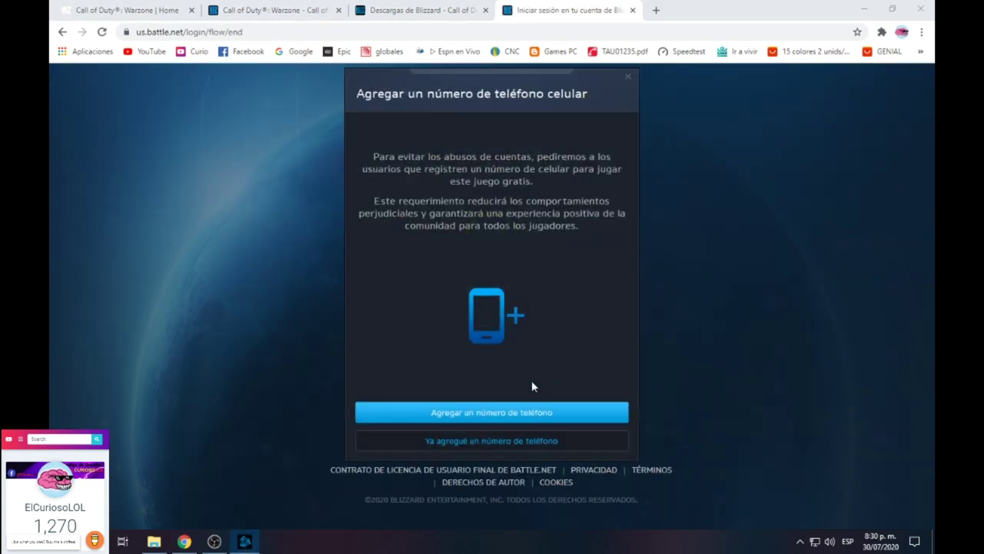
# - Start adding a phone number from the Battle.net prompt, and set the account password, saving it in the browser
pyautogui.click(863, 9)
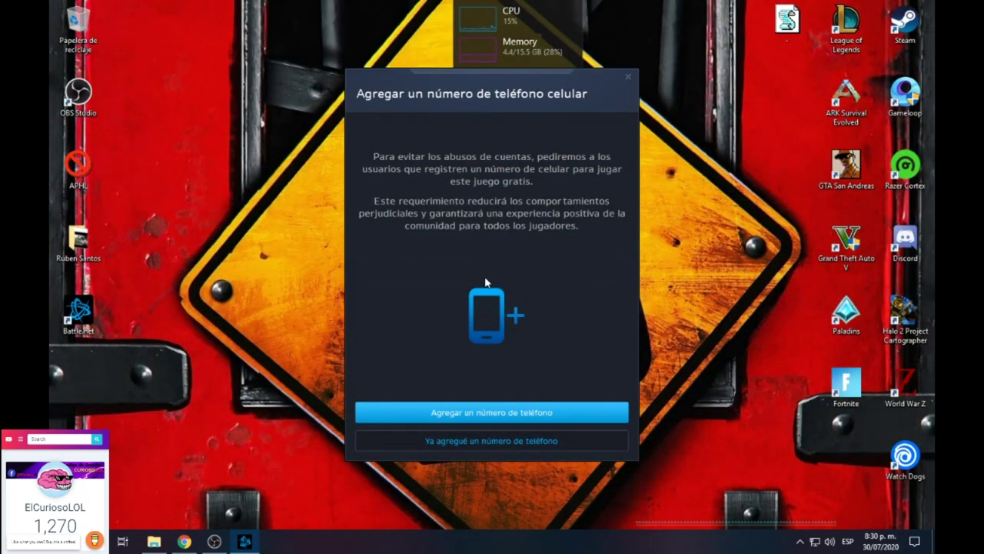
pyautogui.click(507, 413)
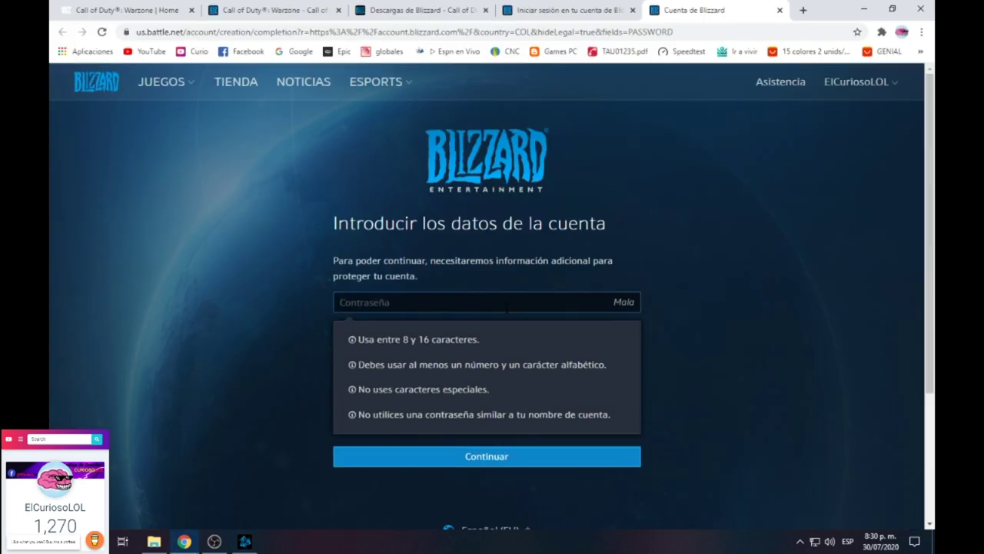
pyautogui.write('•••••••••••')
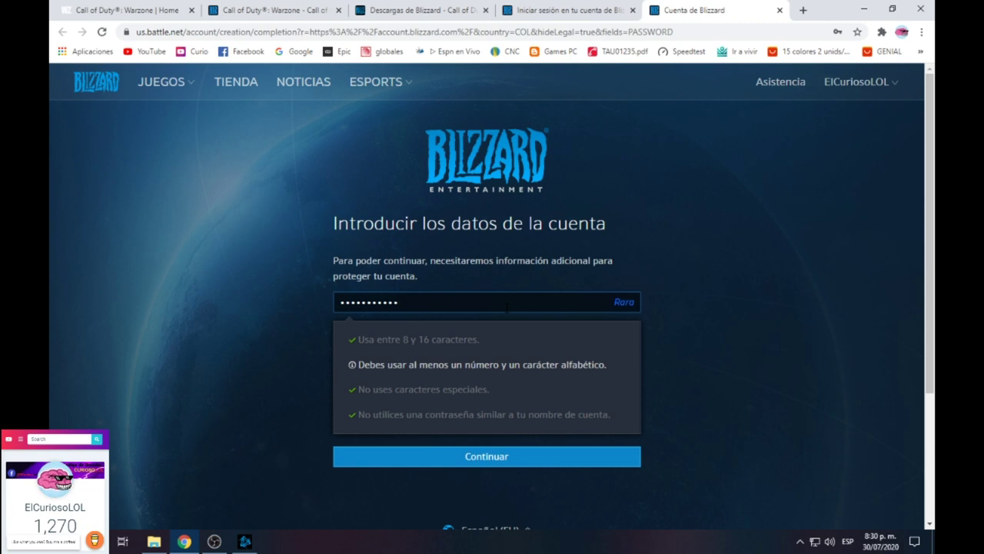
pyautogui.write('•')
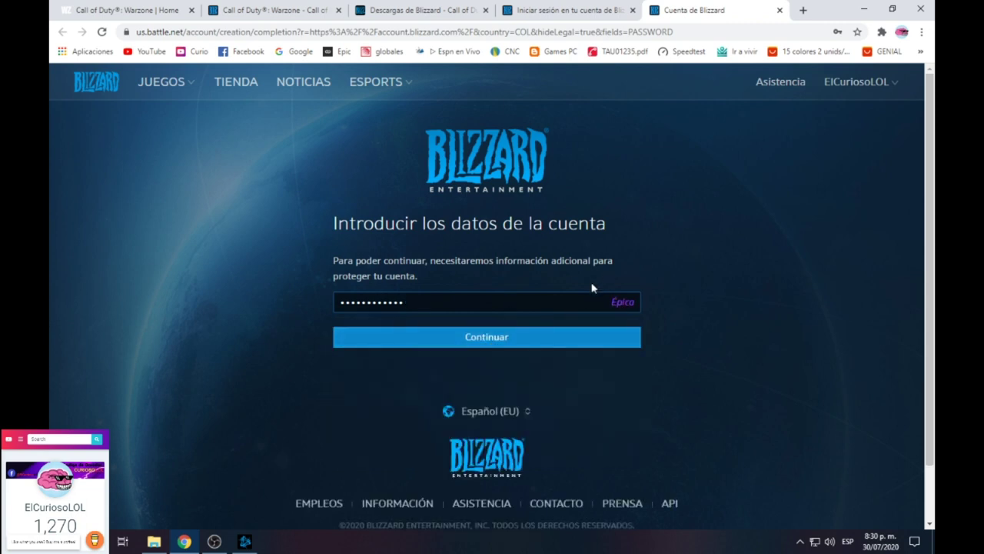
pyautogui.click(516, 338)
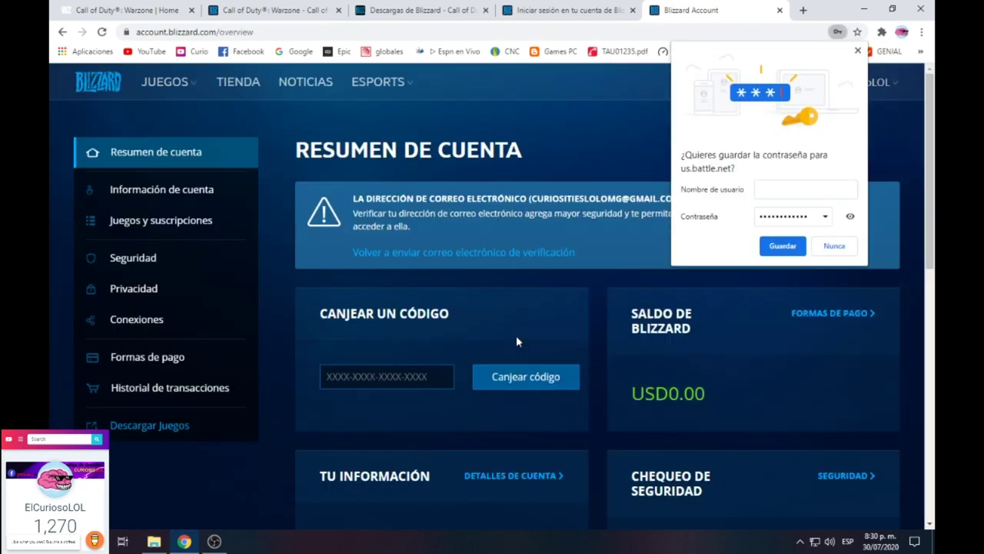
pyautogui.click(782, 246)
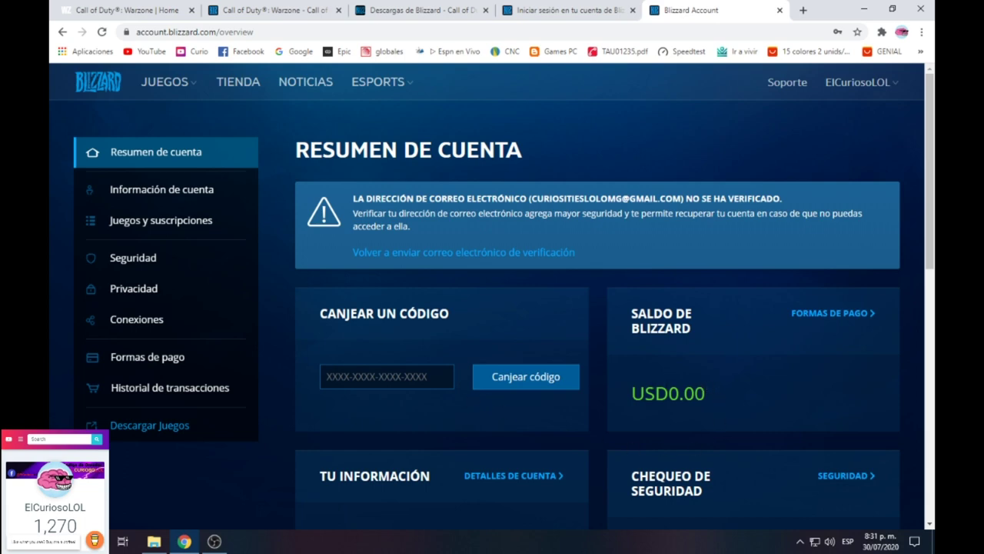
# - Open the Blizzard game downloads page and download Call of Duty: Warzone for Windows
pyautogui.click(154, 435)
pyautogui.scroll(-5, 332, 336)
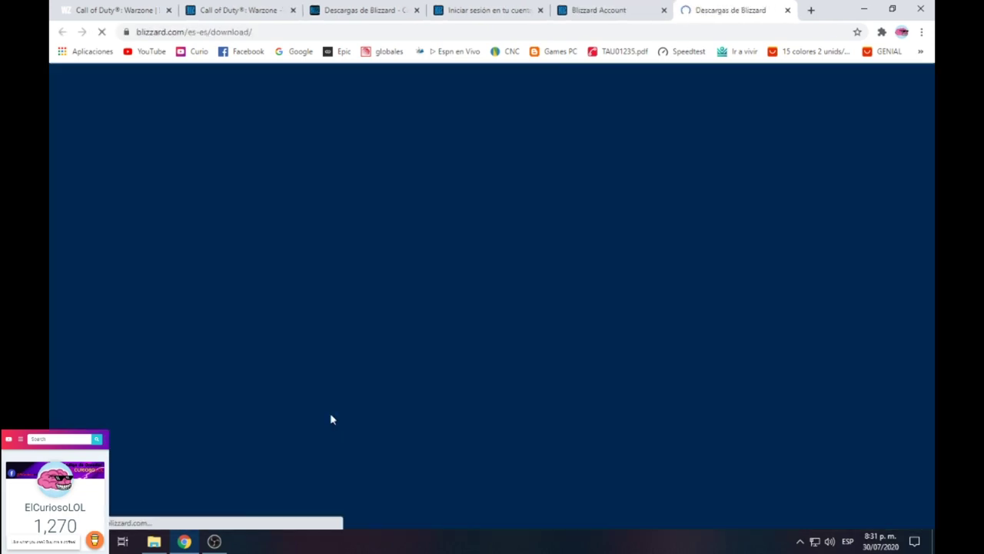
pyautogui.scroll(-3, 346, 319)
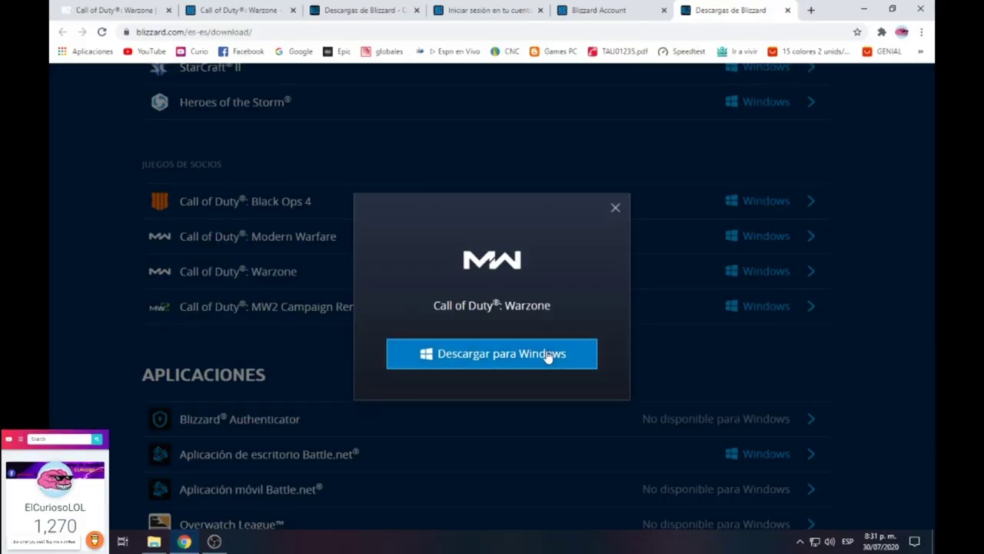
pyautogui.click(553, 350)
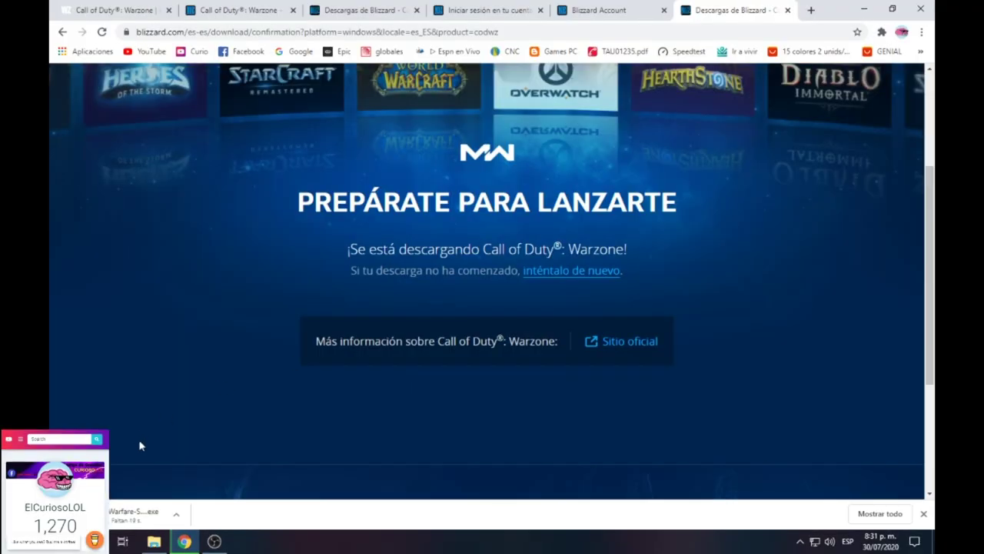